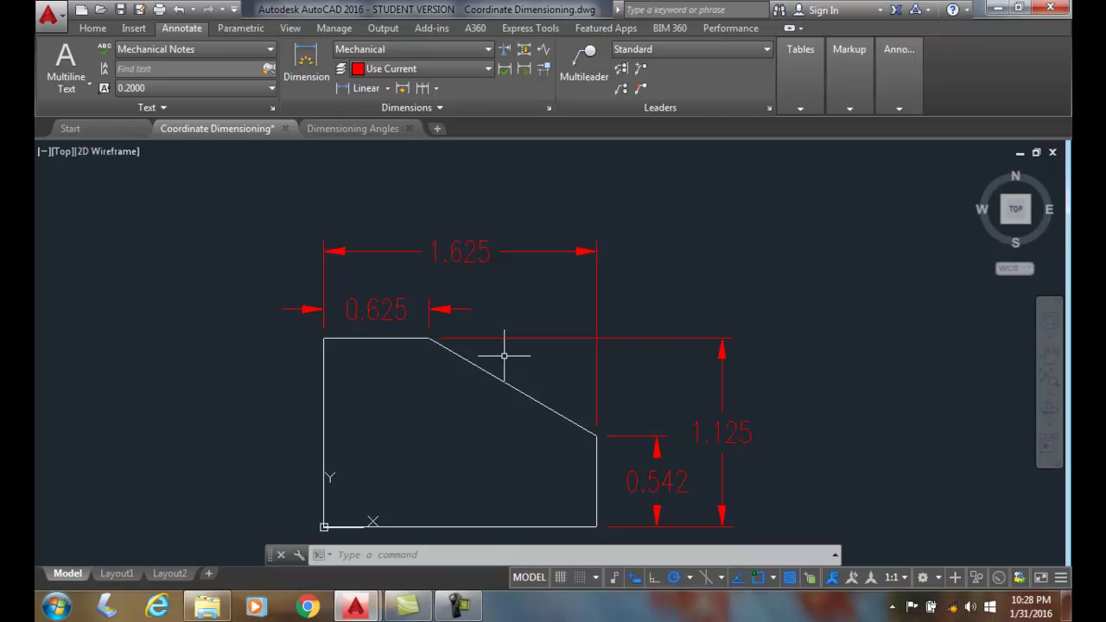
- In the Dimensioning Angles drawing, dimension the 30.0° angle between the block's top edge and chamfer
{"action": "left_click", "coordinate": [359, 129]}
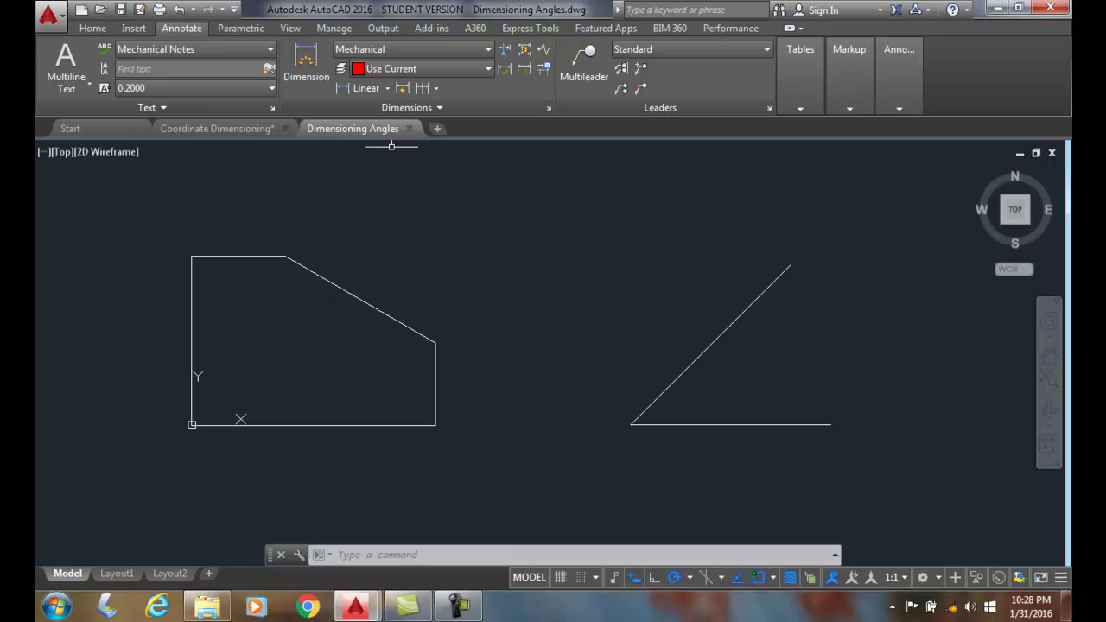
{"action": "left_click", "coordinate": [387, 89]}
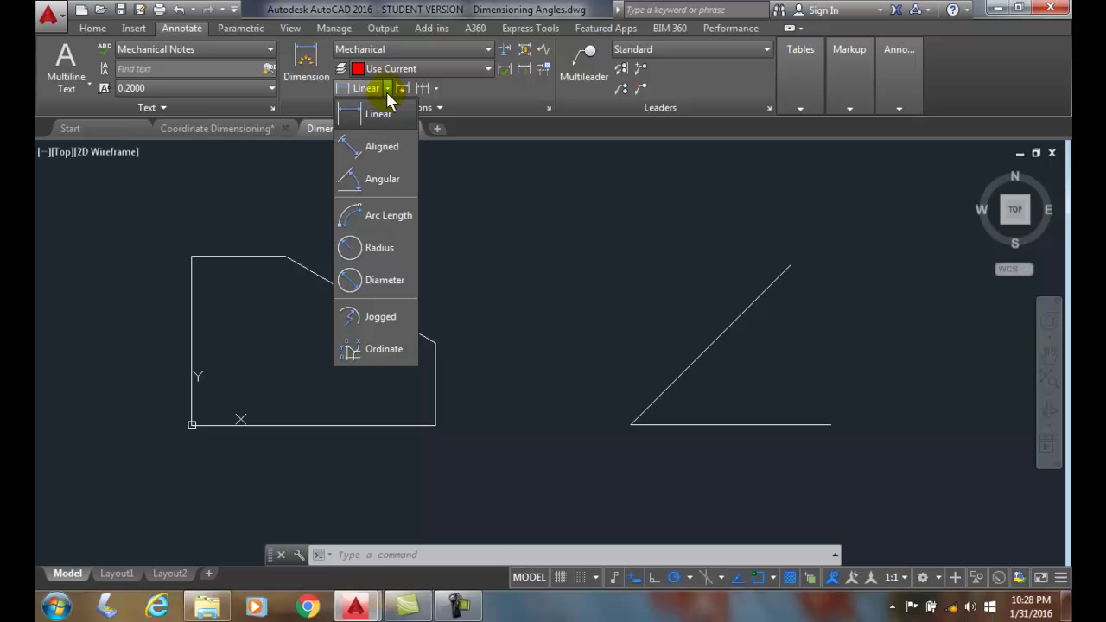
{"action": "left_click", "coordinate": [381, 180]}
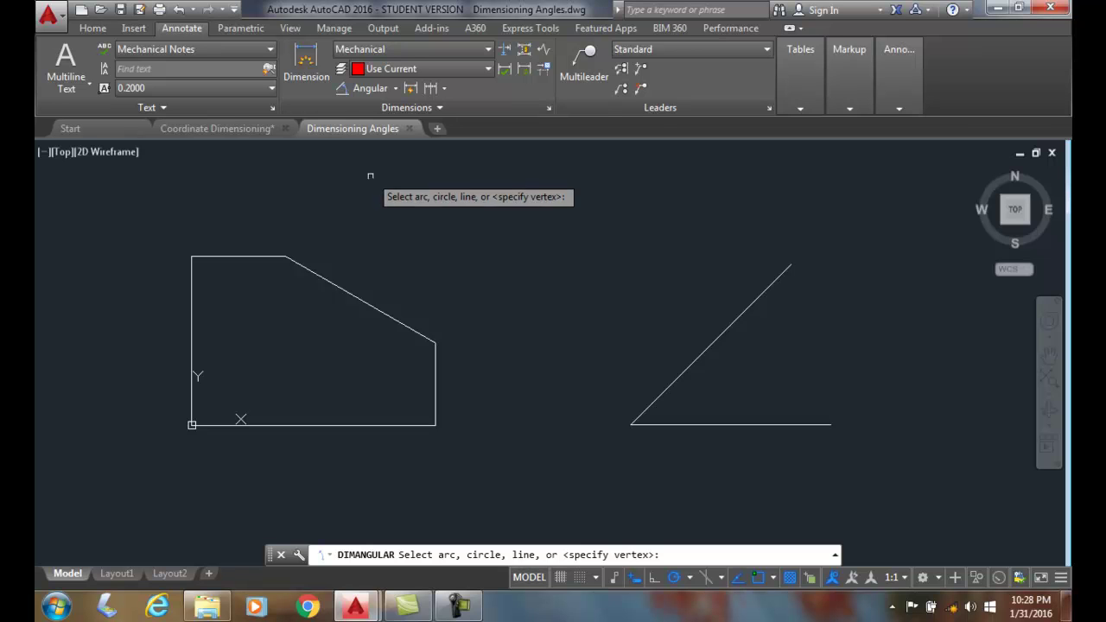
{"action": "left_click", "coordinate": [256, 256]}
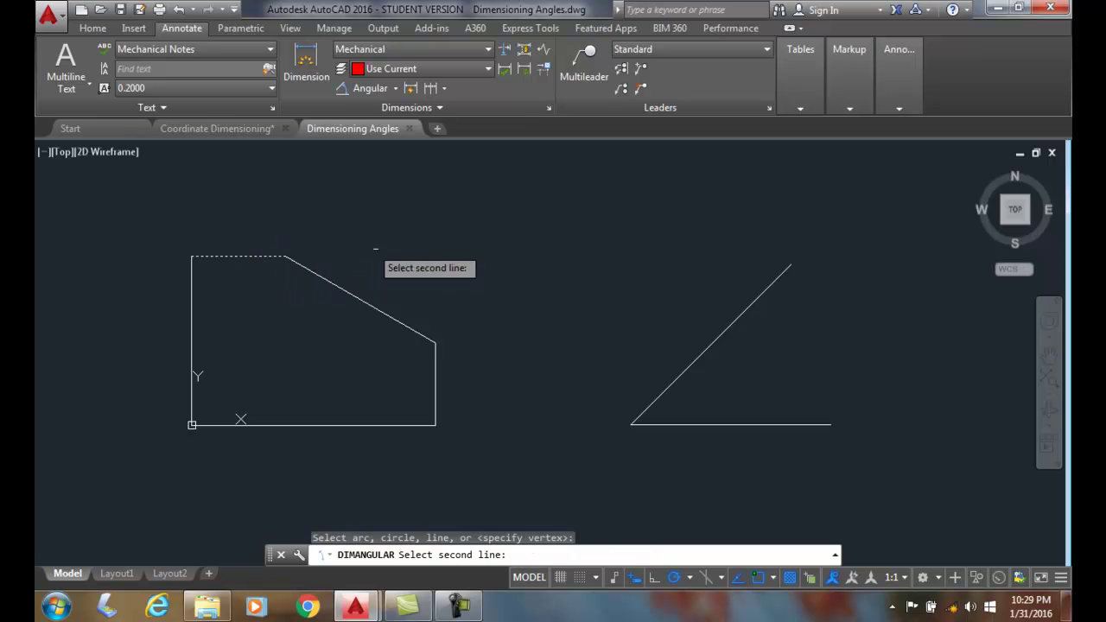
{"action": "left_click", "coordinate": [409, 328]}
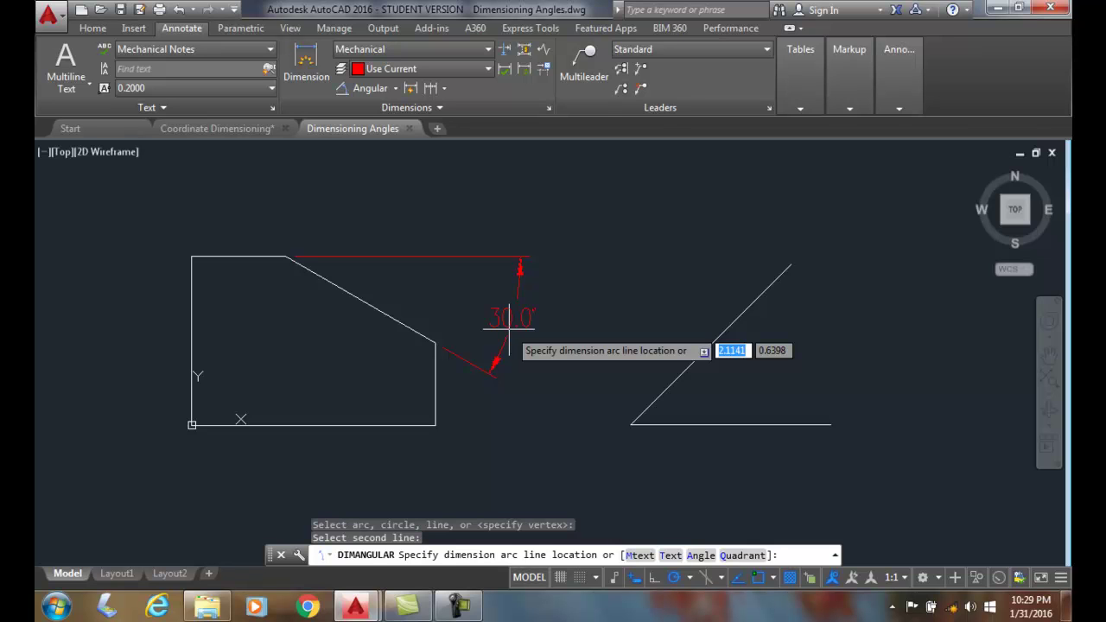
{"action": "left_click", "coordinate": [509, 329]}
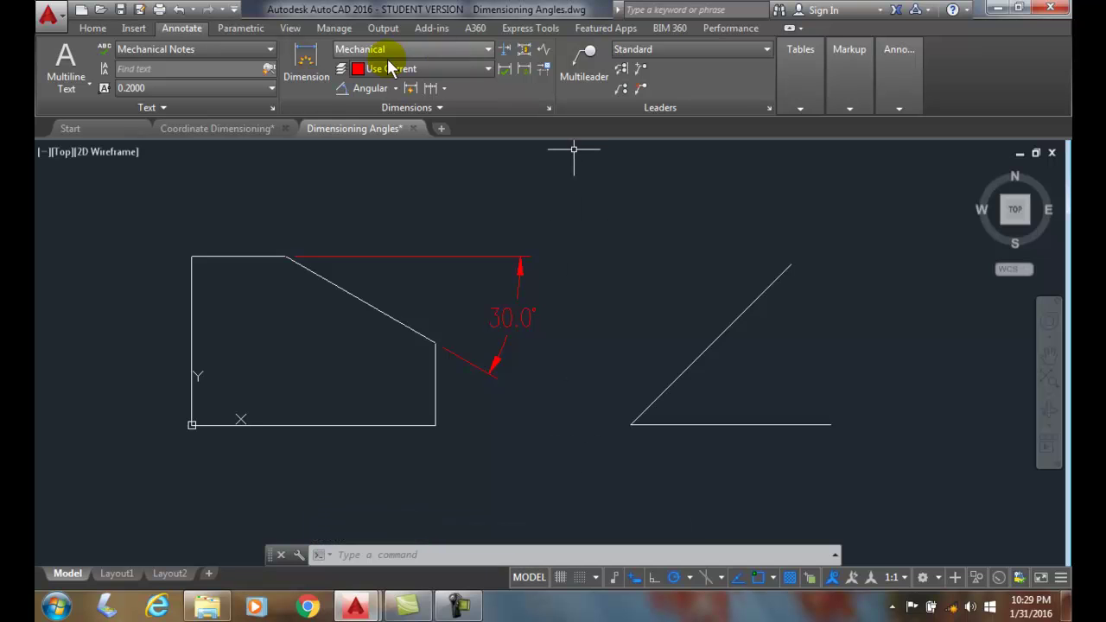
- Add a 45.0° angular dimension between the horizontal and diagonal lines, placed right of the angle
{"action": "left_click", "coordinate": [90, 28]}
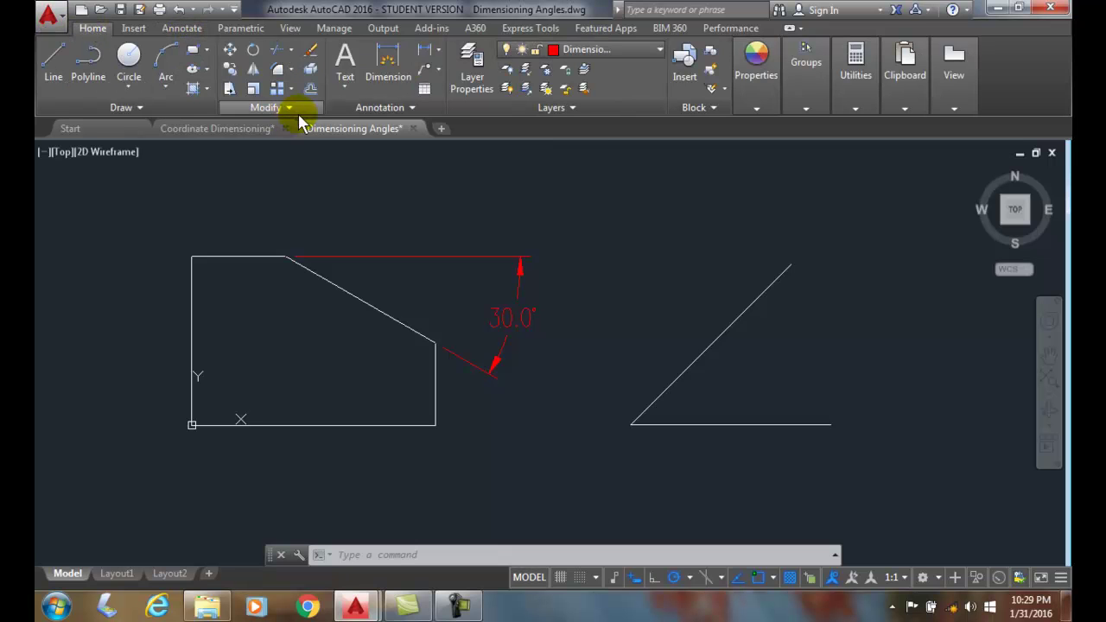
{"action": "left_click", "coordinate": [437, 53]}
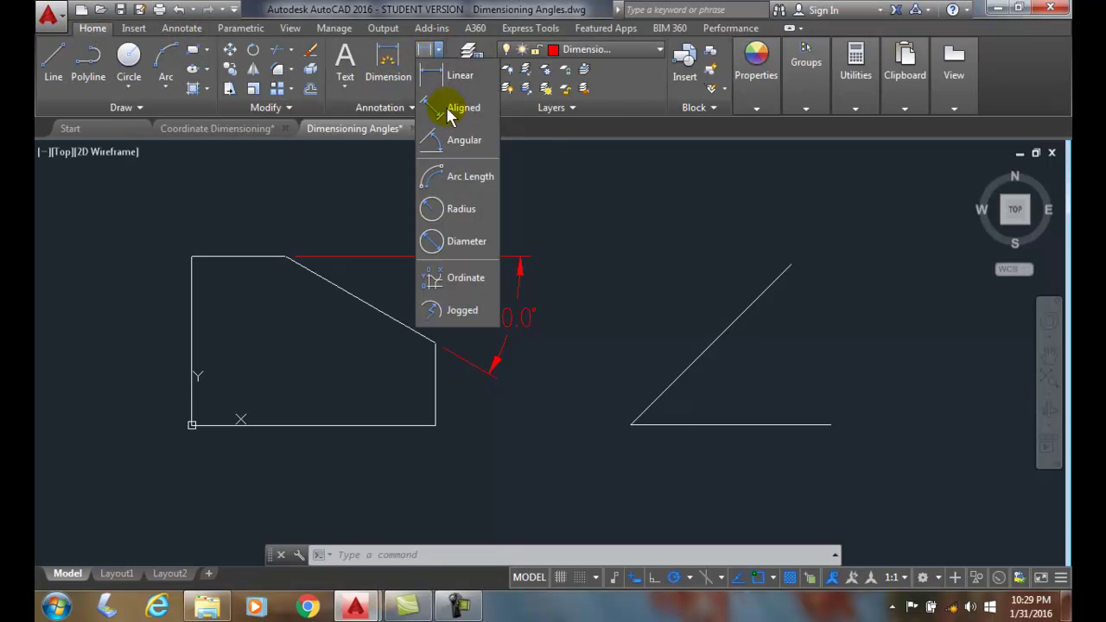
{"action": "left_click", "coordinate": [455, 142]}
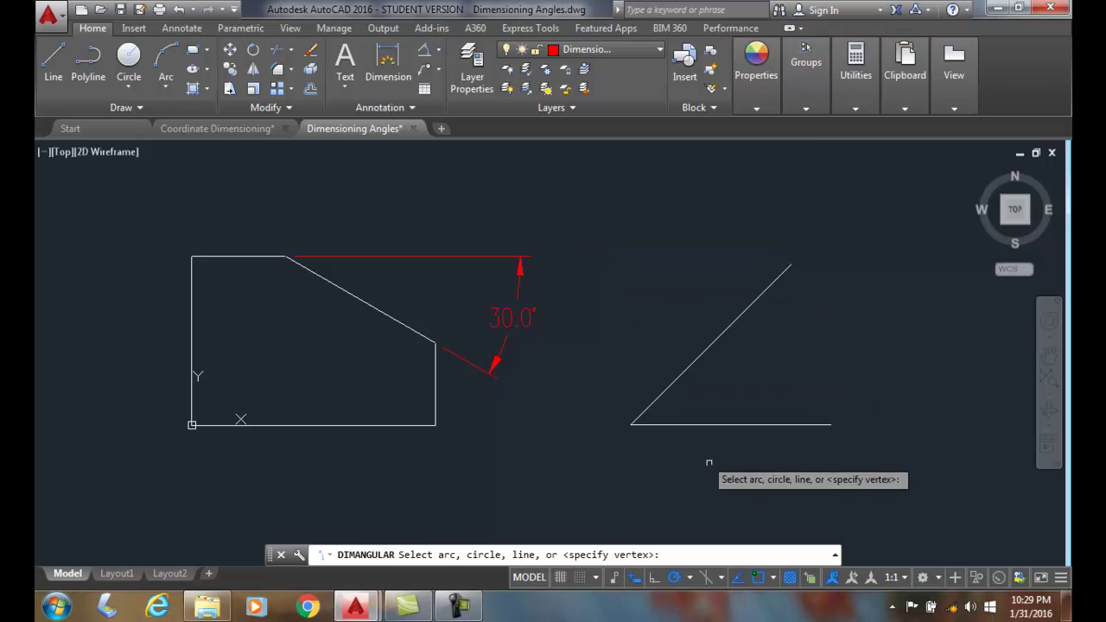
{"action": "left_click", "coordinate": [717, 424]}
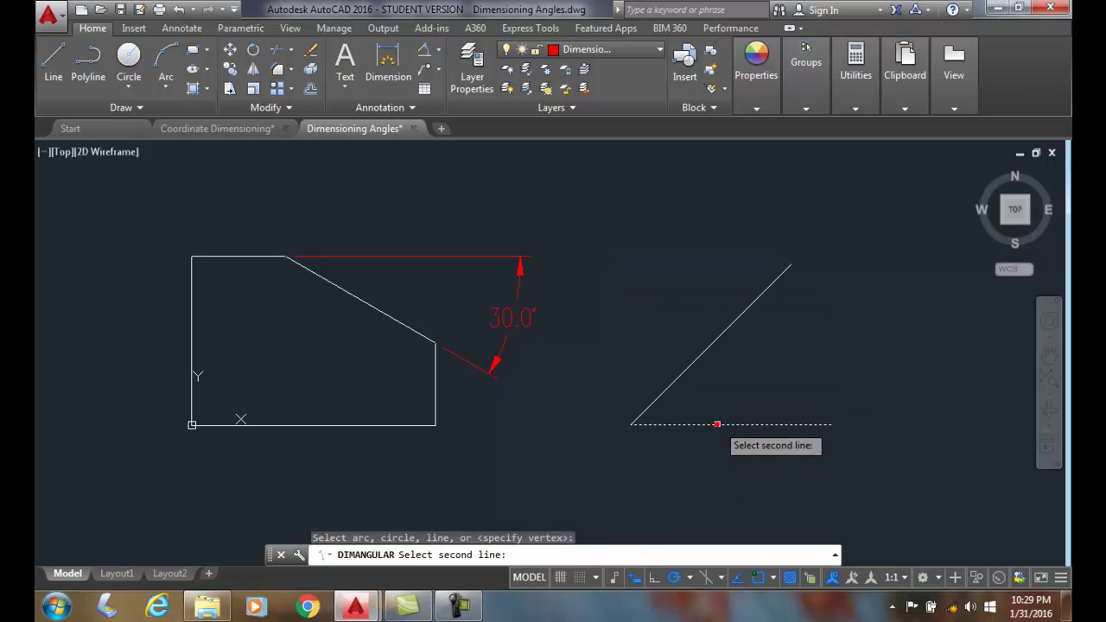
{"action": "left_click", "coordinate": [712, 344]}
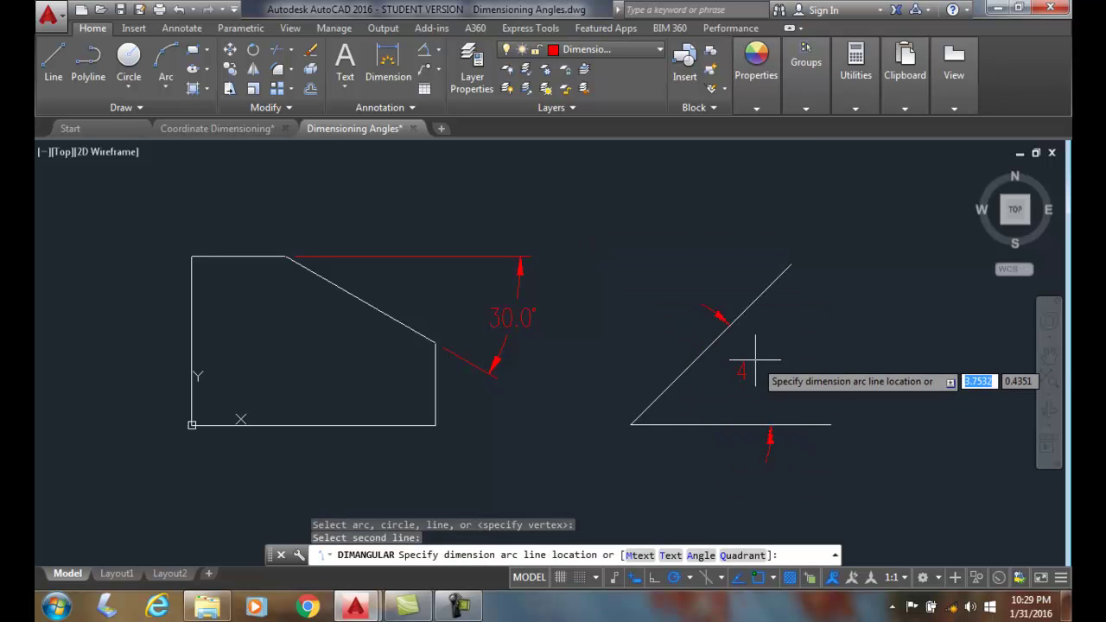
{"action": "left_click", "coordinate": [900, 317]}
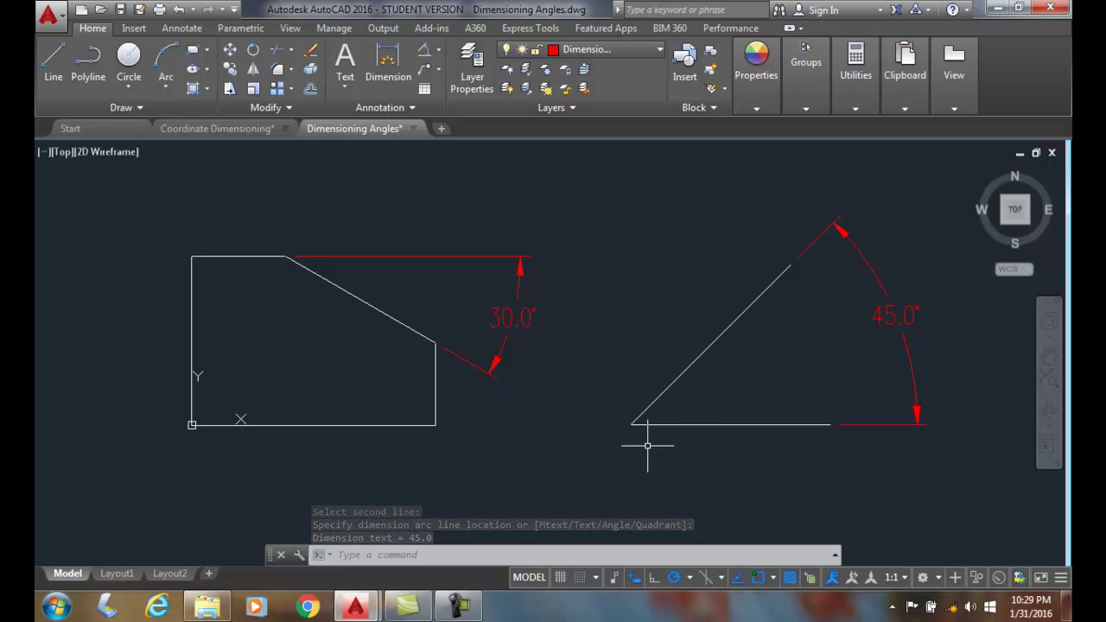
- Window-select the 45.0° angular dimension and delete it
{"action": "left_click", "coordinate": [896, 317]}
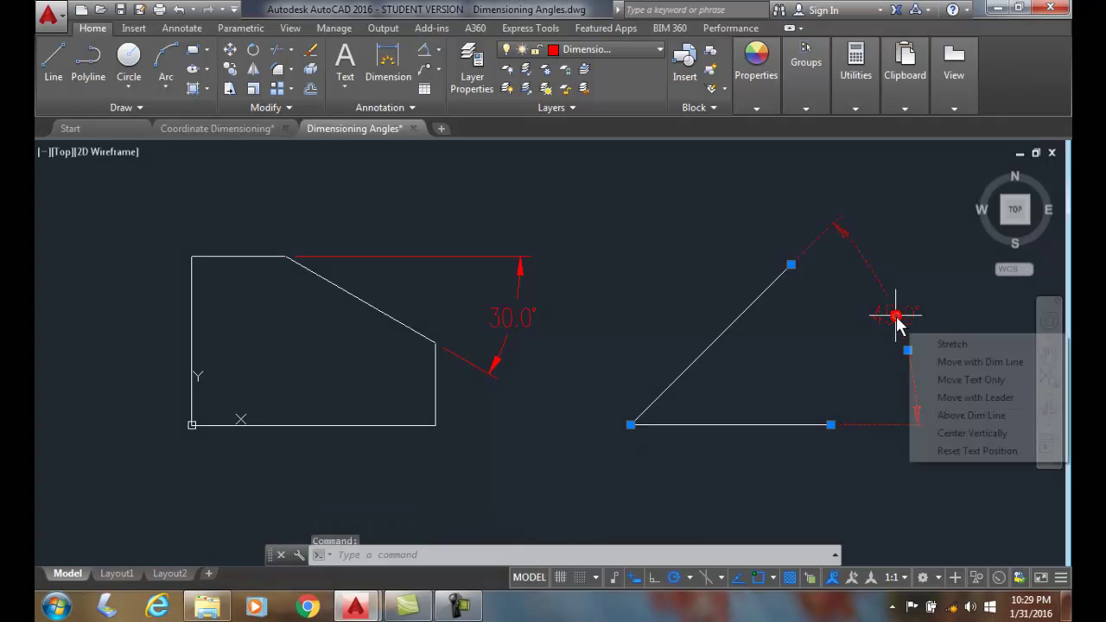
{"action": "left_click", "coordinate": [842, 350]}
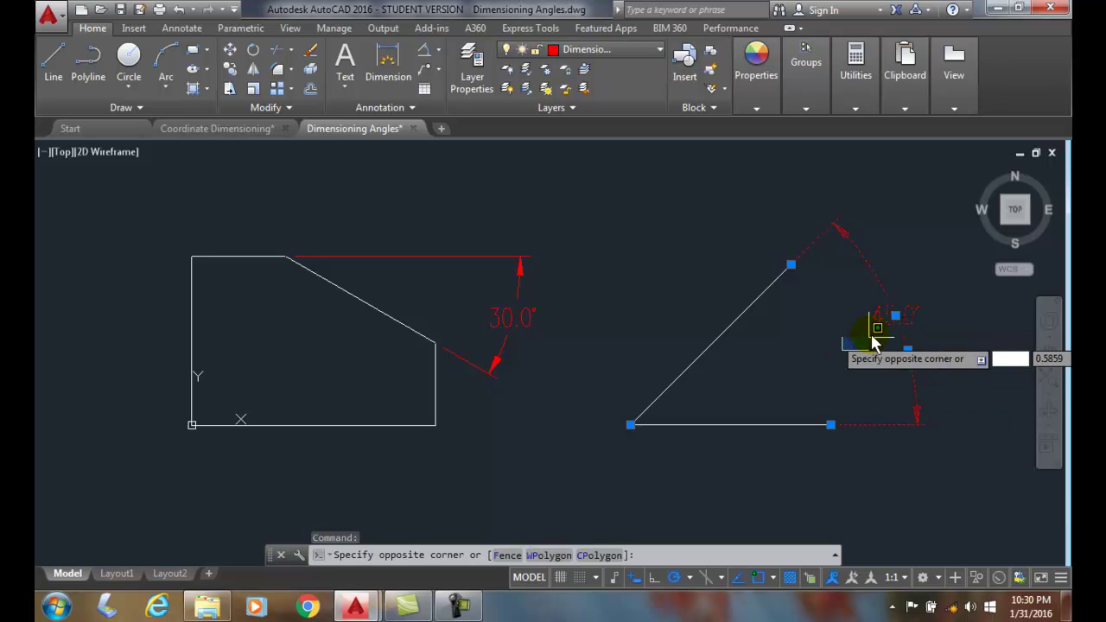
{"action": "key", "text": "Escape"}
{"action": "key", "text": "Escape"}
{"action": "left_click", "coordinate": [878, 308]}
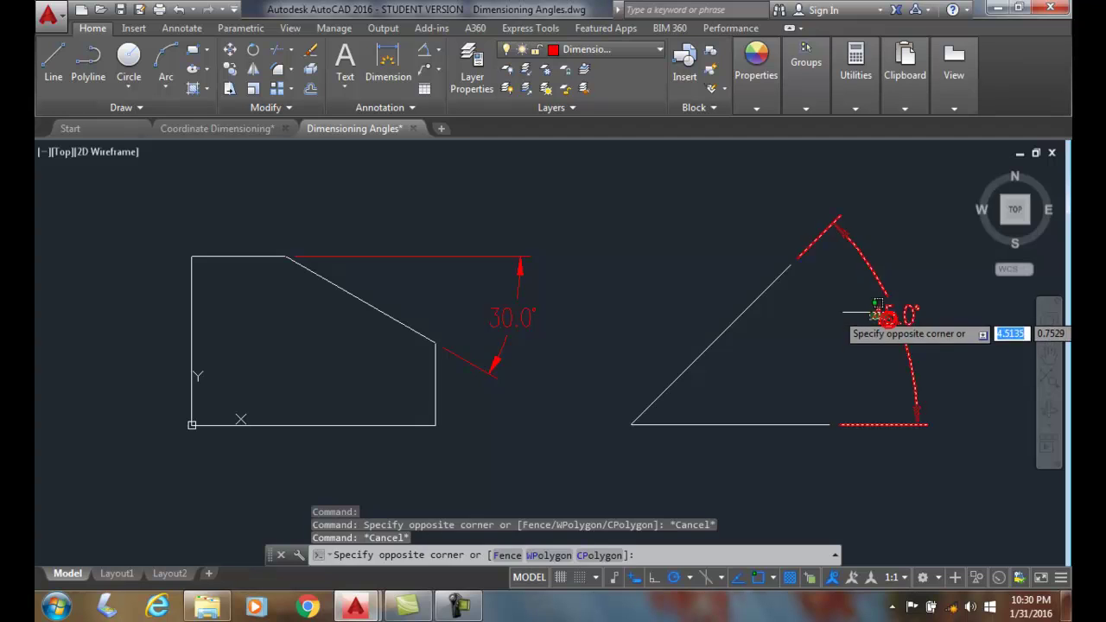
{"action": "left_click", "coordinate": [868, 311]}
{"action": "key", "text": "Delete"}
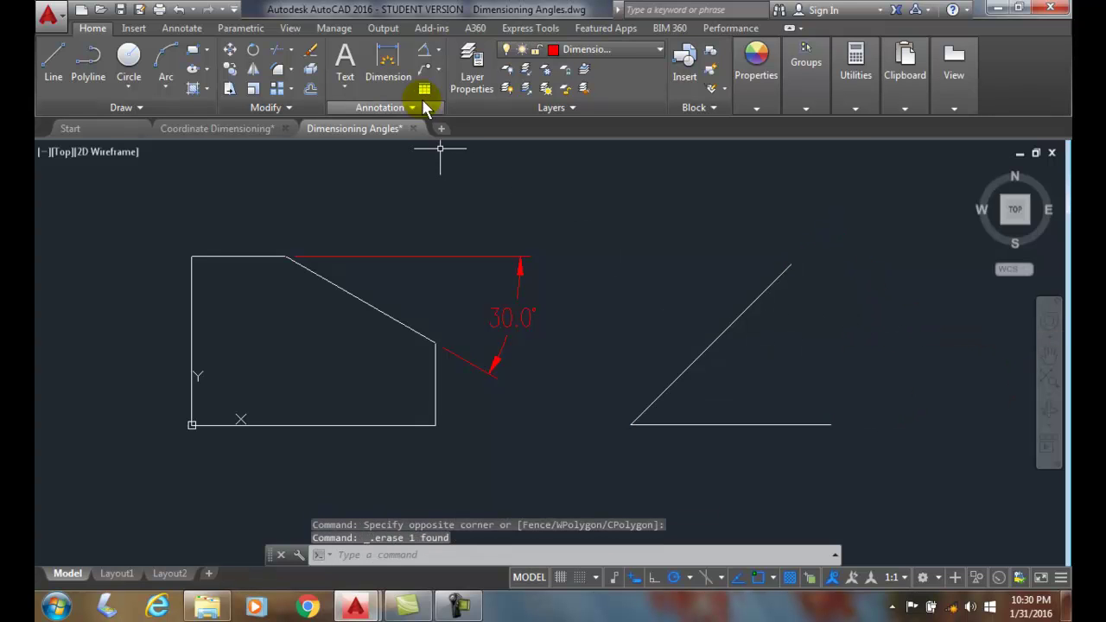
- Recreate the 45.0° dimension with DIM's Angular option, picking the horizontal then diagonal line
{"action": "left_click", "coordinate": [387, 62]}
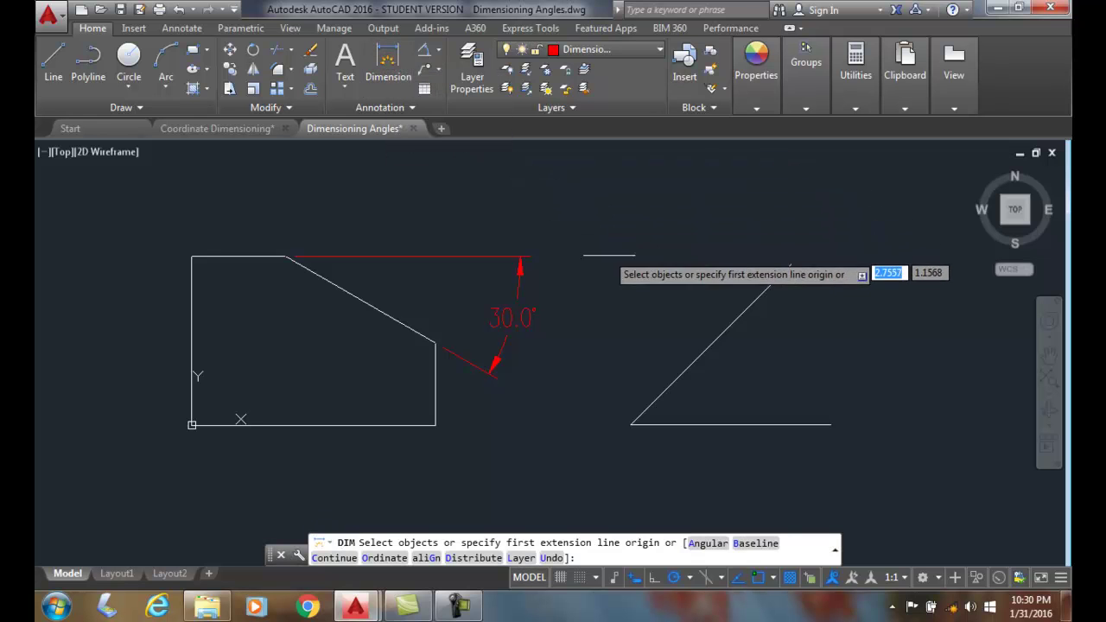
{"action": "left_click", "coordinate": [696, 544]}
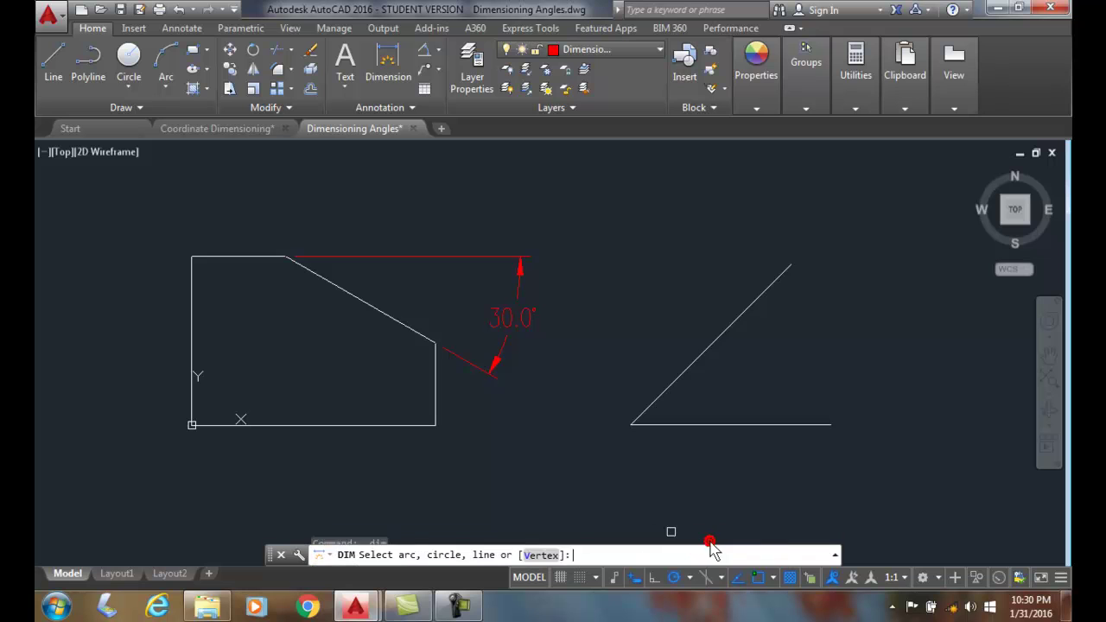
{"action": "left_click", "coordinate": [751, 425]}
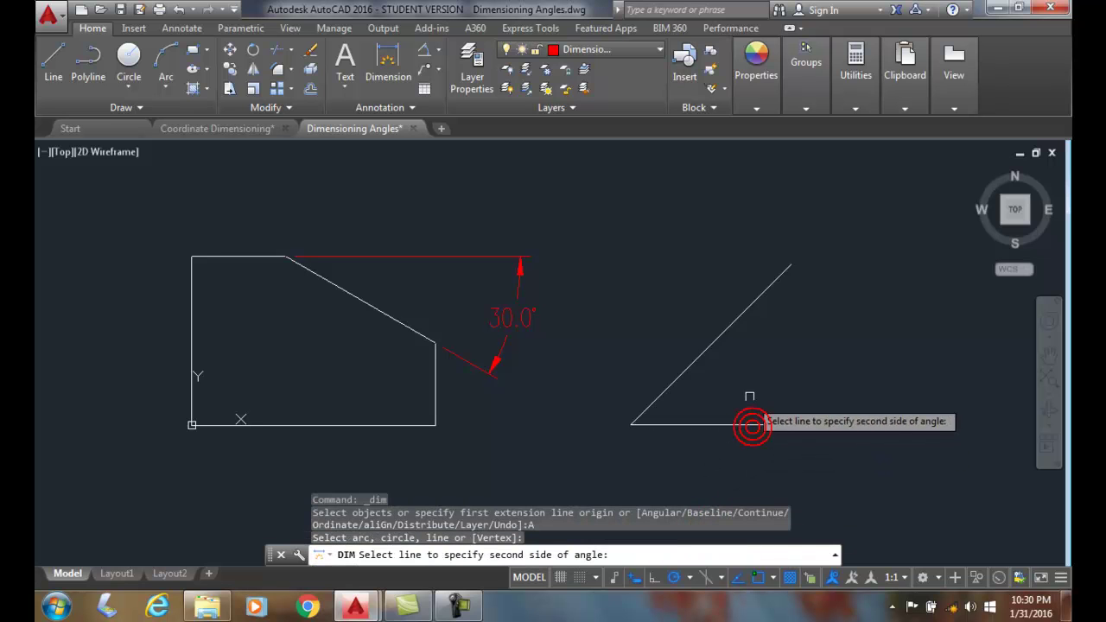
{"action": "left_click", "coordinate": [745, 309]}
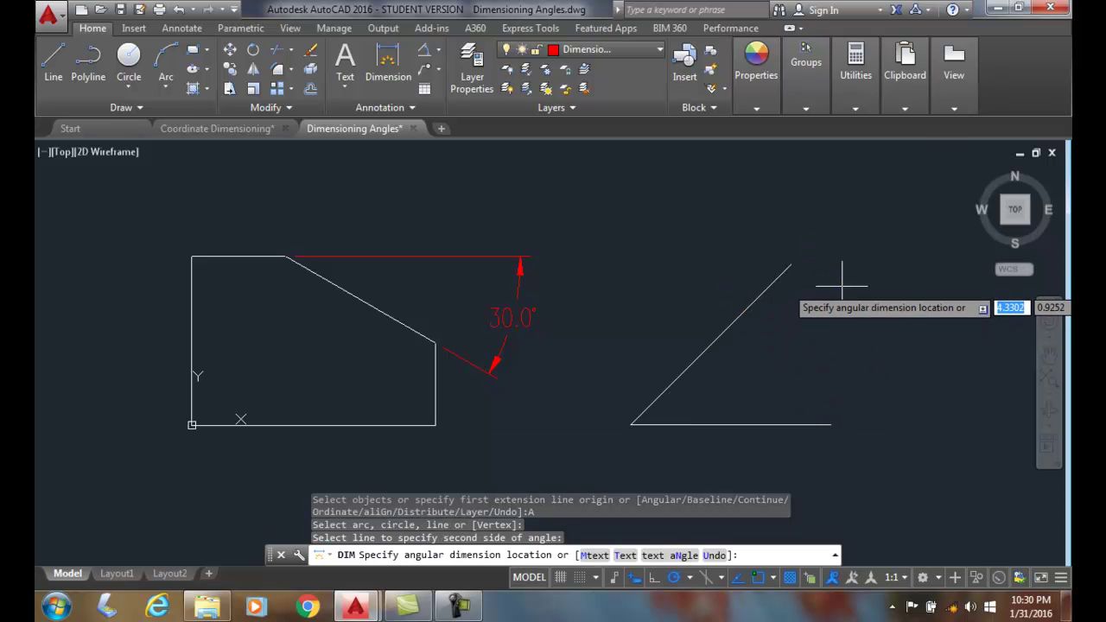
{"action": "left_click", "coordinate": [872, 283]}
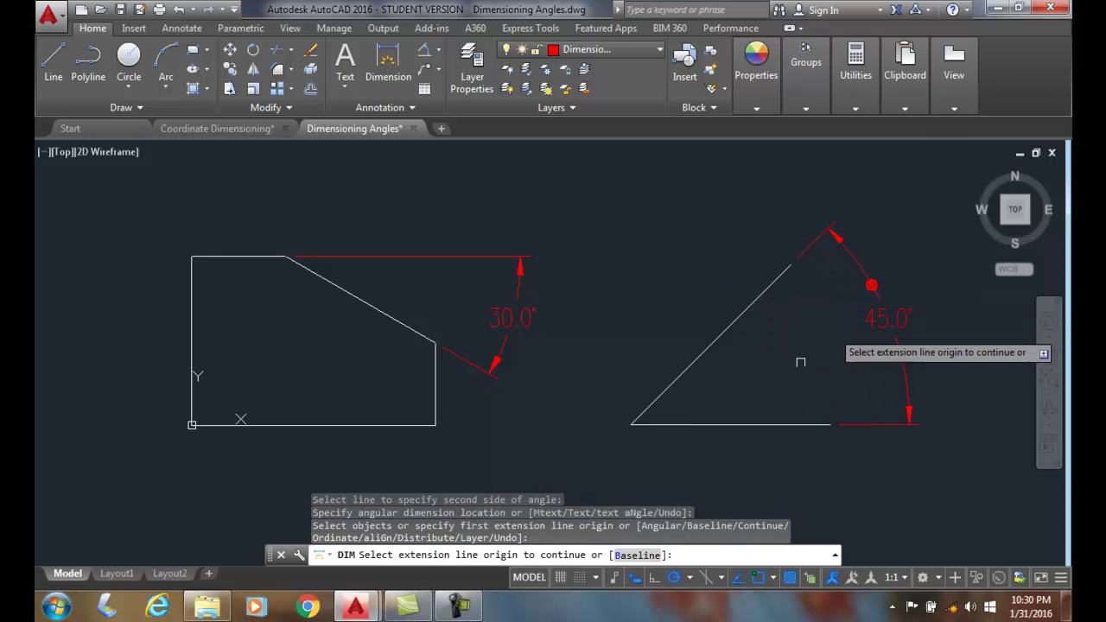
{"action": "key", "text": "Escape"}
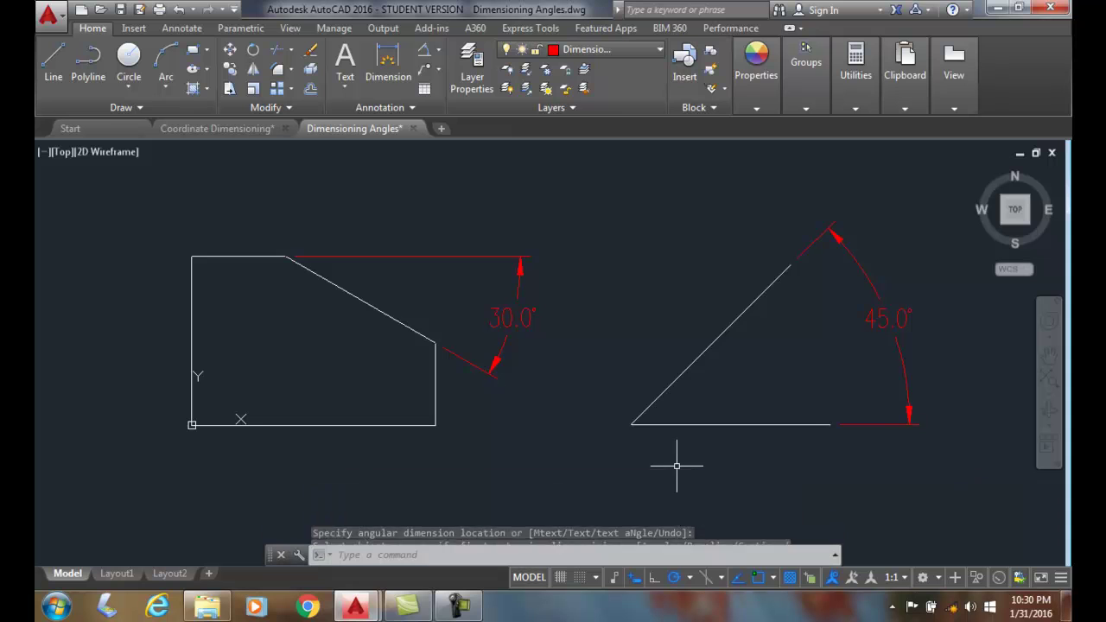
{"action": "key", "text": "Escape"}
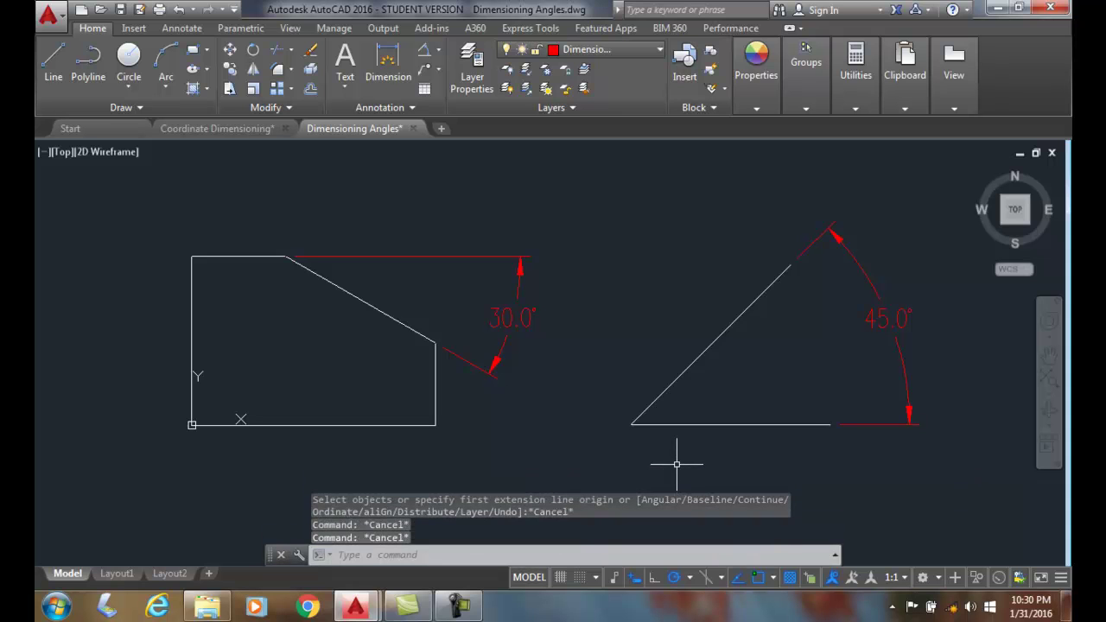
- Select the block's 30.0° angular dimension and delete it
{"action": "left_click", "coordinate": [517, 318]}
{"action": "mouse_move", "coordinate": [512, 318]}
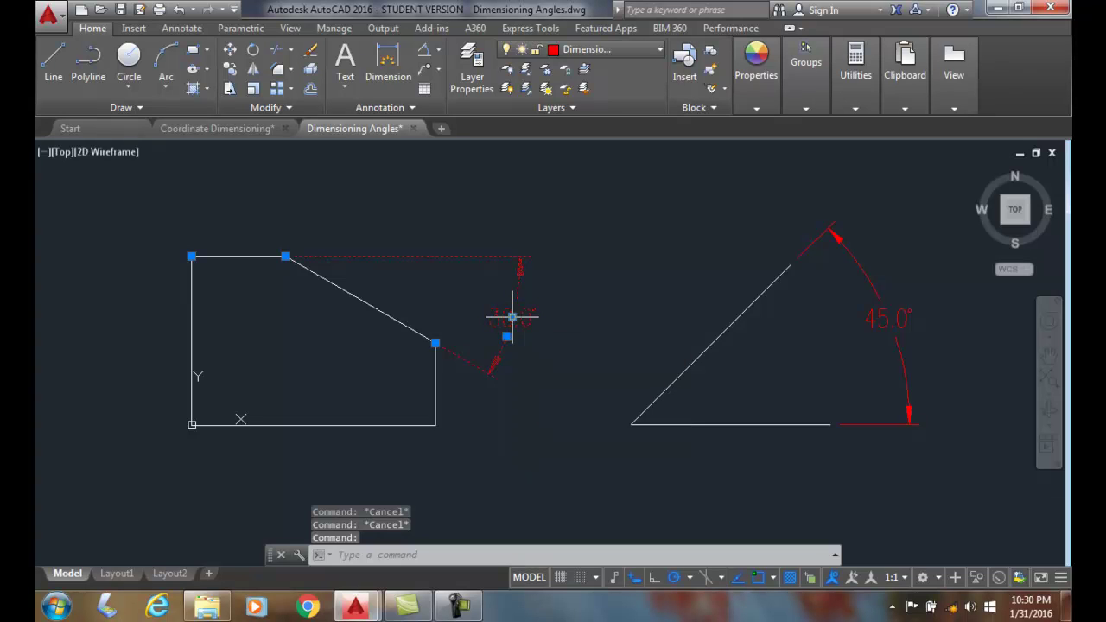
{"action": "key", "text": "Delete"}
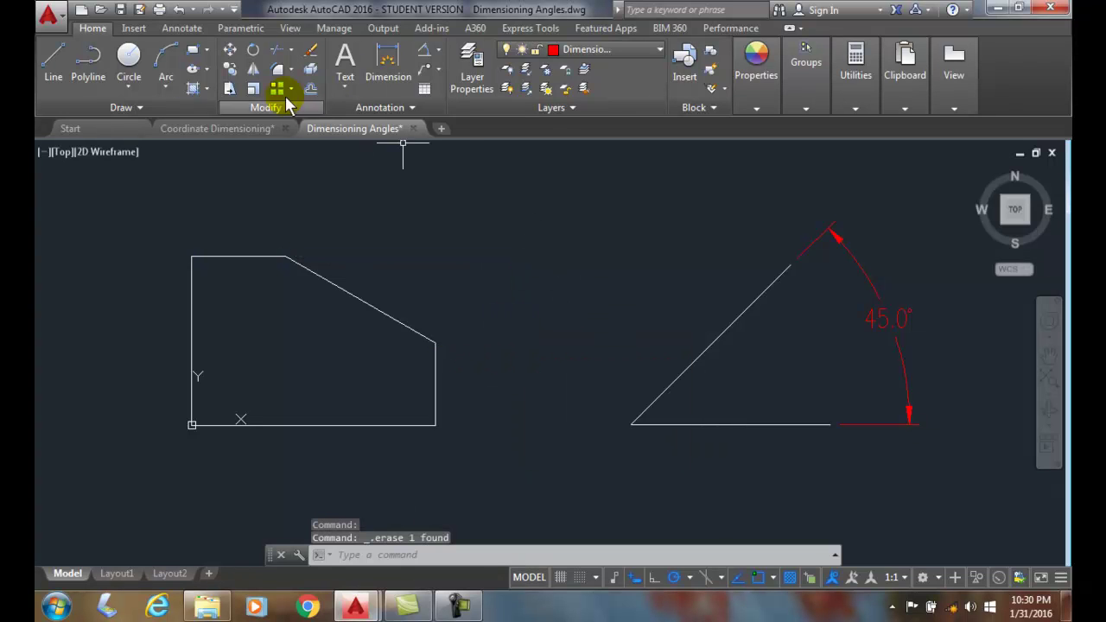
- Recreate the 30.0° dimension with DIM's Angular option, picking the chamfer then the top edge
{"action": "left_click", "coordinate": [190, 28]}
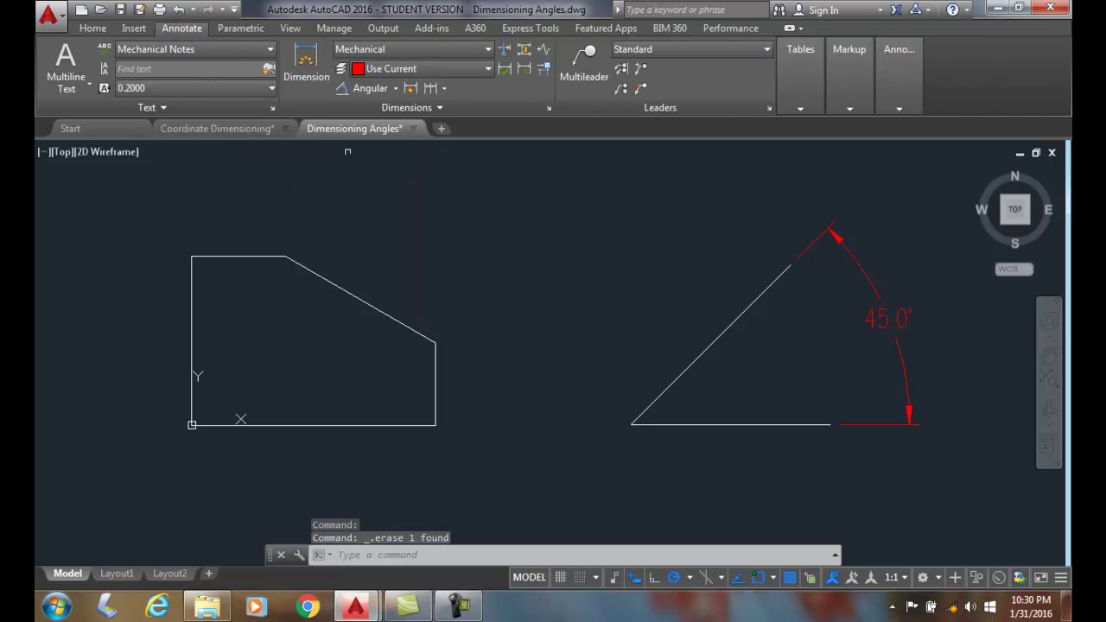
{"action": "left_click", "coordinate": [307, 62]}
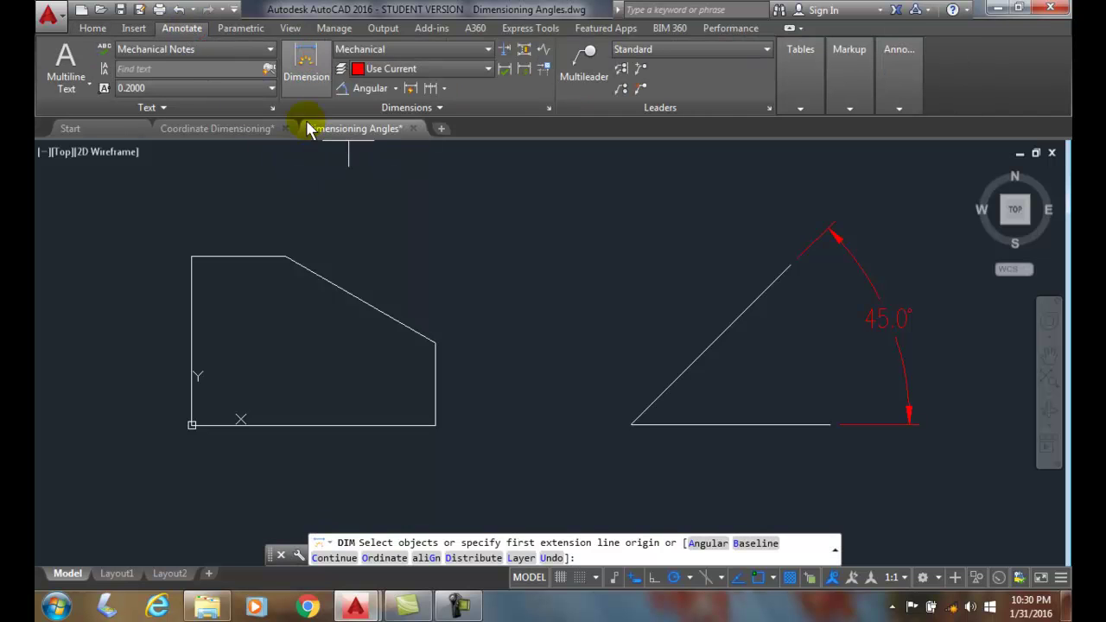
{"action": "left_click", "coordinate": [677, 547]}
{"action": "left_click", "coordinate": [384, 311]}
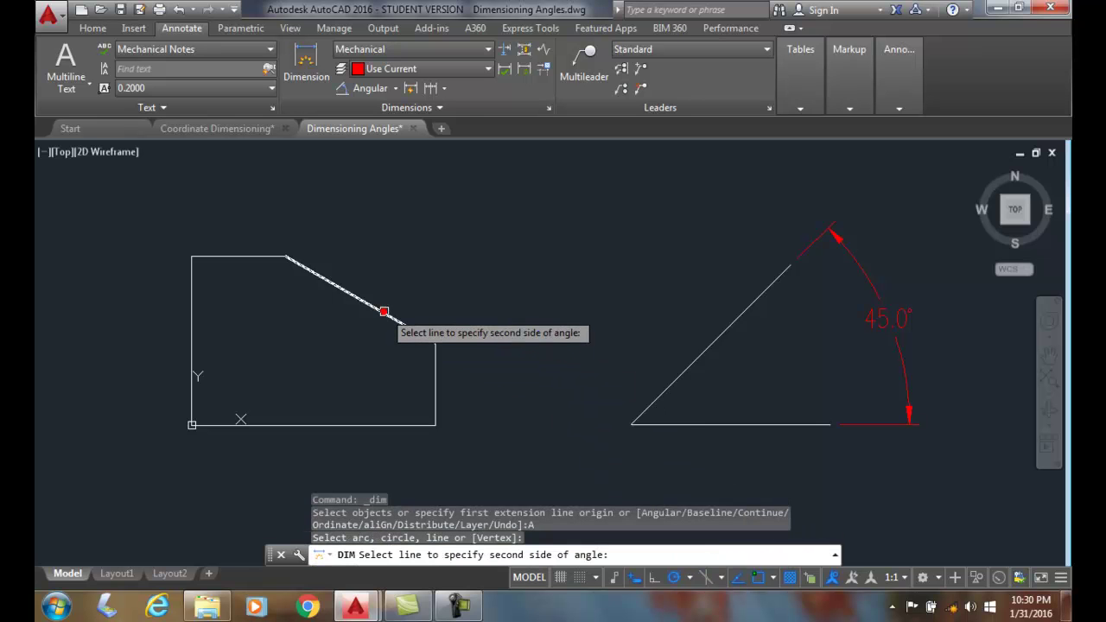
{"action": "left_click", "coordinate": [254, 256]}
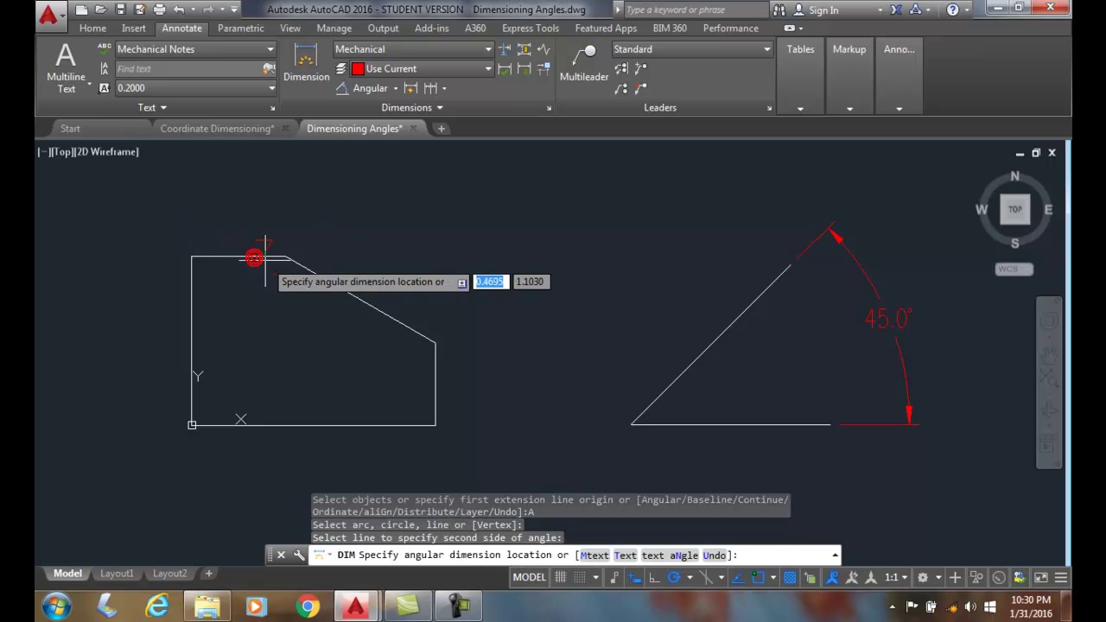
{"action": "left_click", "coordinate": [514, 346]}
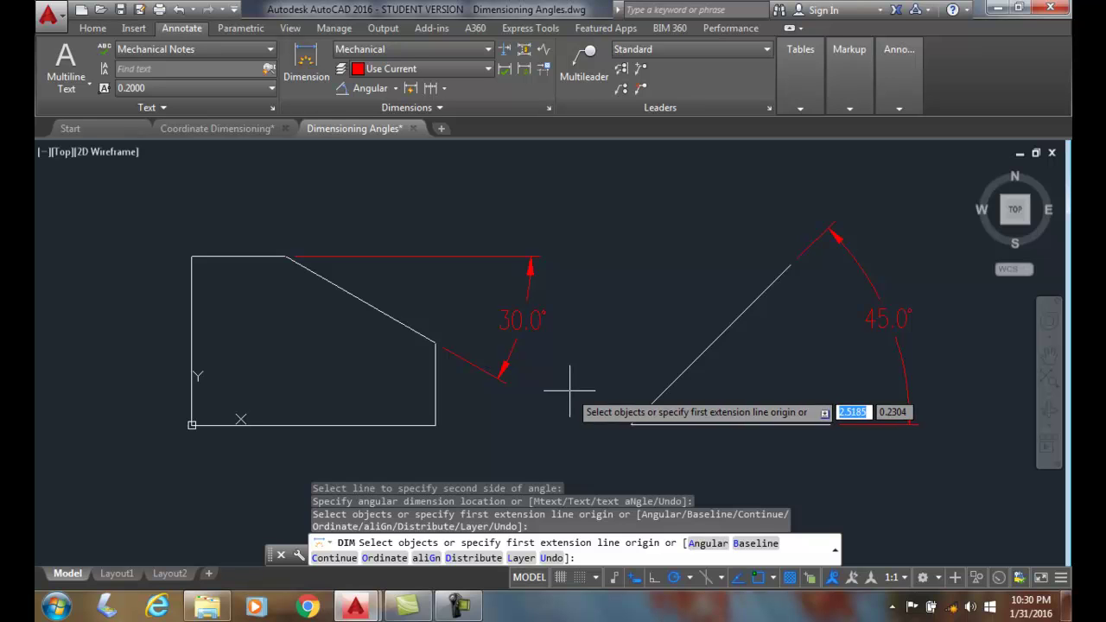
{"action": "key", "text": "Return"}
{"action": "key", "text": "Escape"}
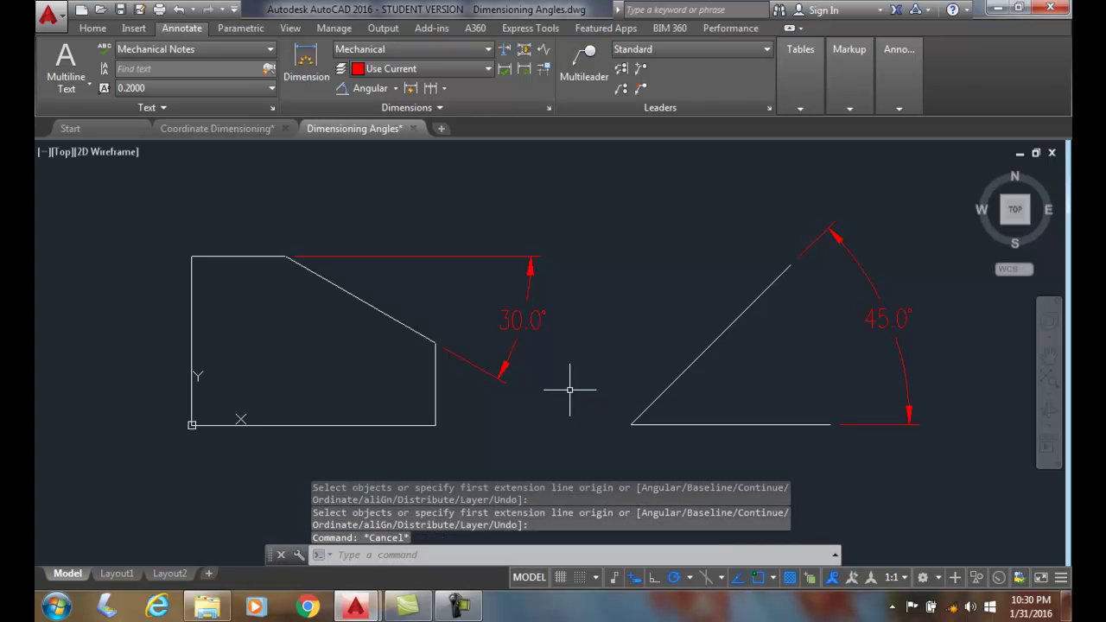